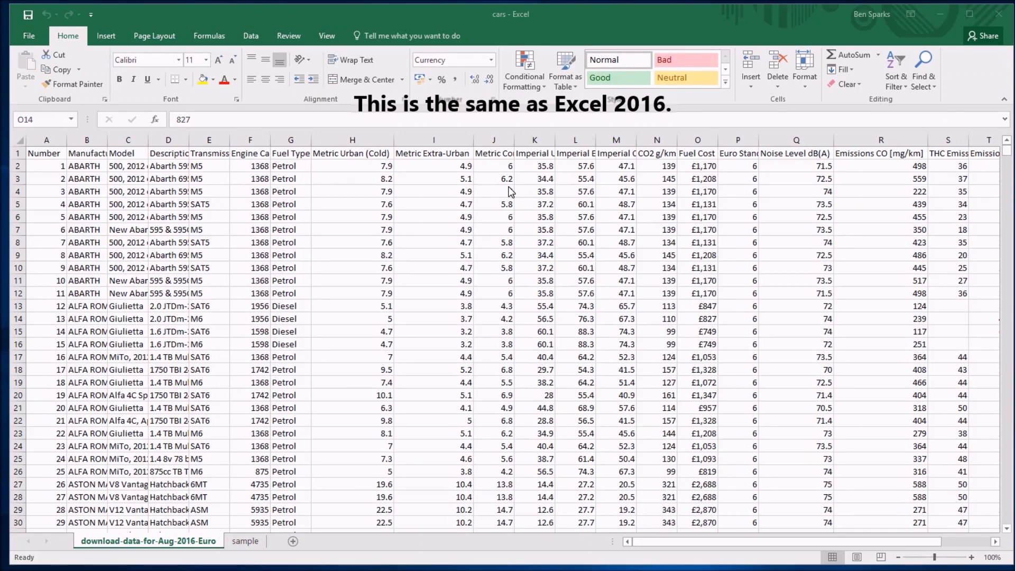
# Examine the Manufacturer, Fuel Type, Noise Level dB(A) and Emissions CO [mg/km] columns in the cars data.
pyautogui.click(88, 139)
pyautogui.click(88, 242)
pyautogui.moveTo(107, 197); pyautogui.dragTo(113, 349)
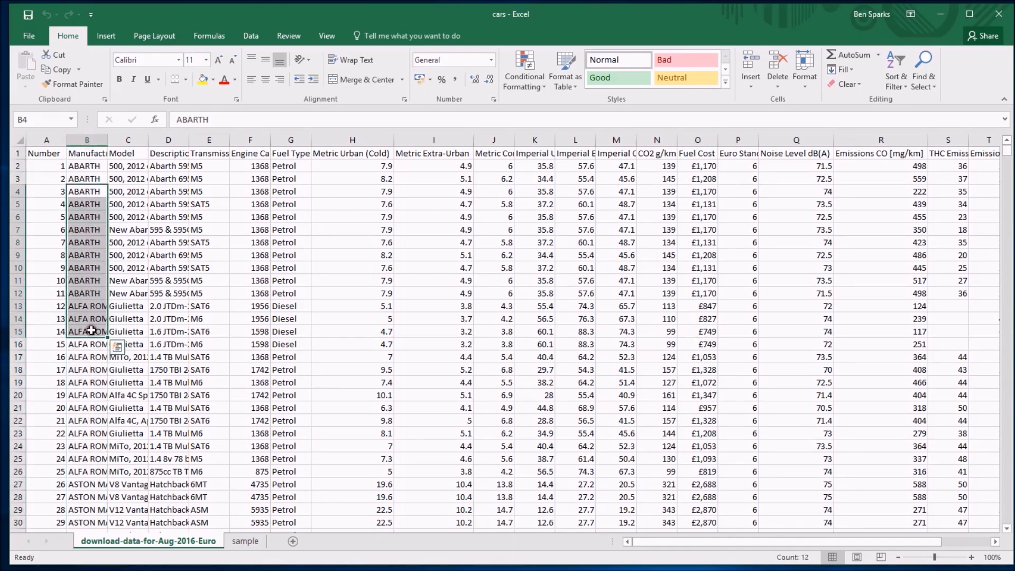
pyautogui.moveTo(290, 179); pyautogui.dragTo(289, 460)
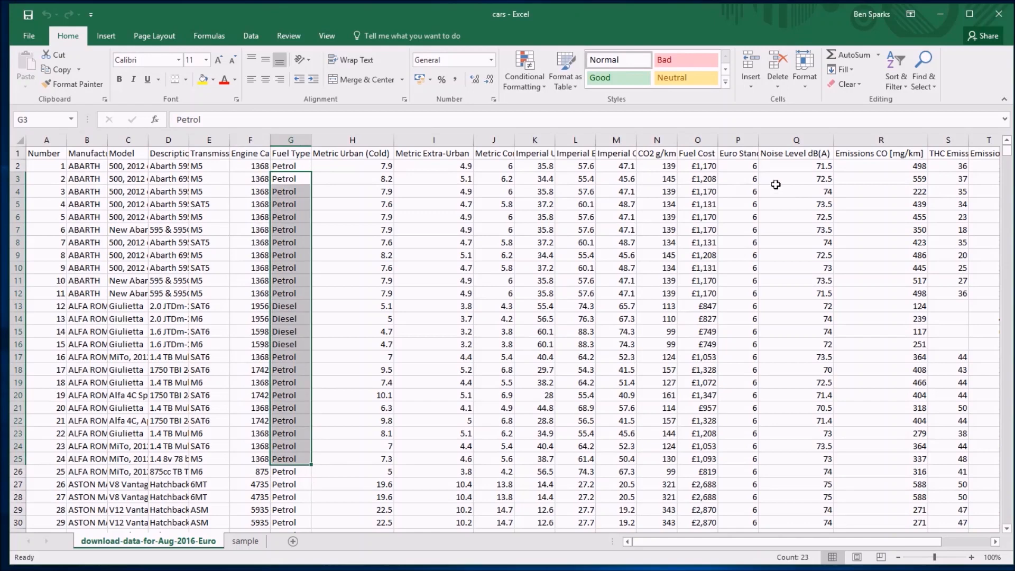
pyautogui.click(797, 154)
pyautogui.click(901, 157)
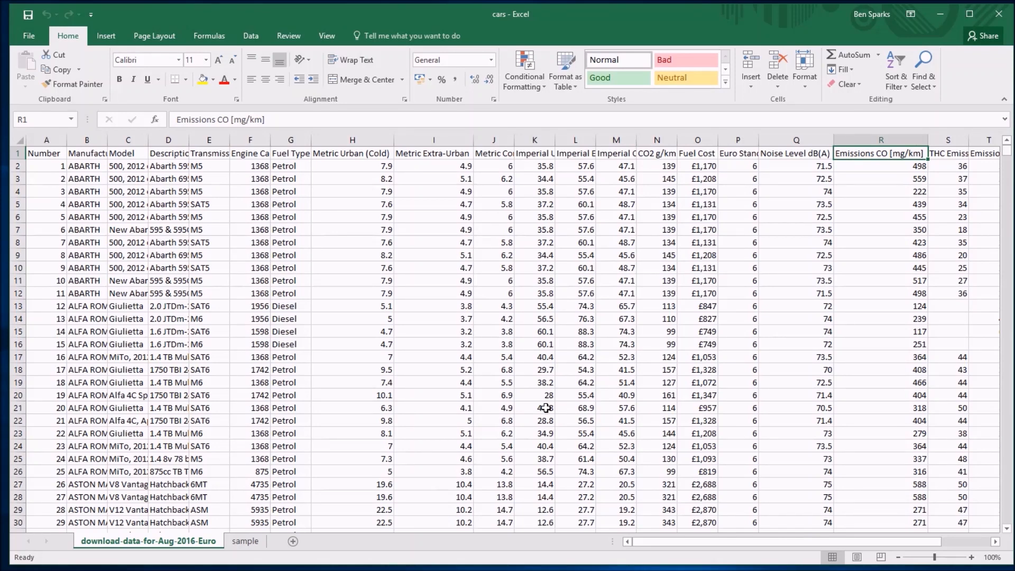
# Create a blank workbook with its window placed over the cars workbook, and switch back to the cars workbook.
pyautogui.click(30, 34)
pyautogui.click(37, 94)
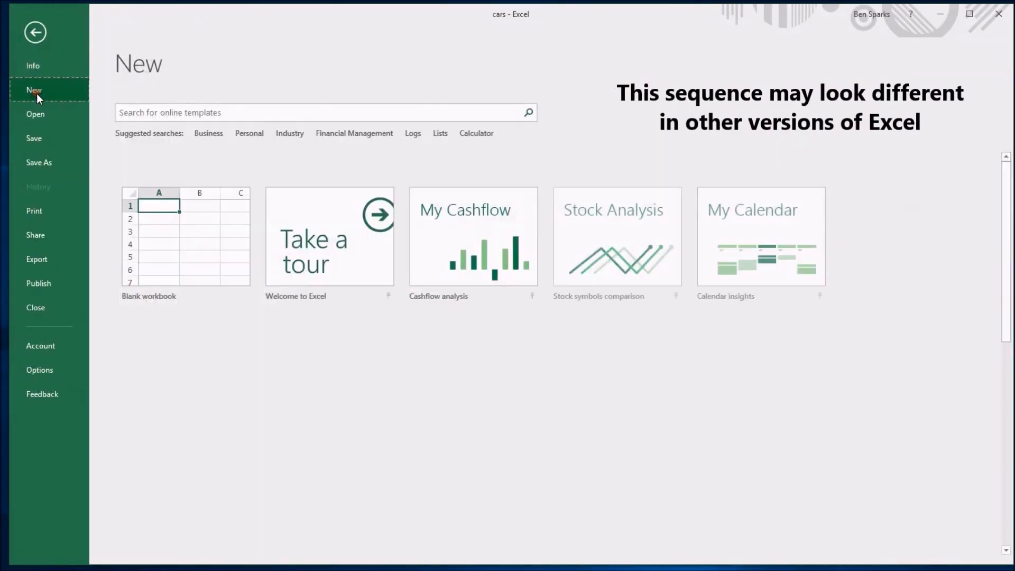
pyautogui.click(190, 220)
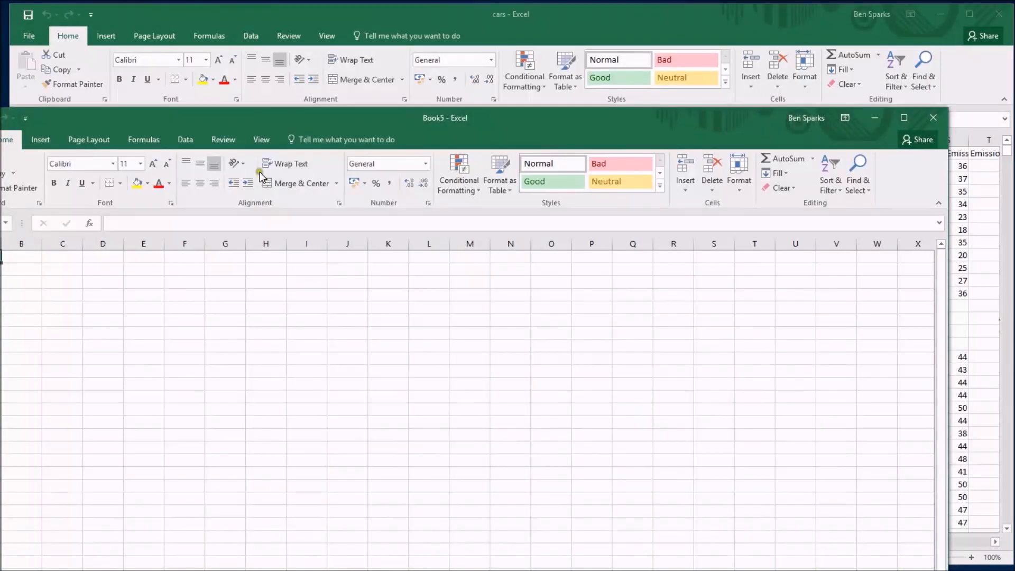
pyautogui.moveTo(290, 124); pyautogui.dragTo(362, 16)
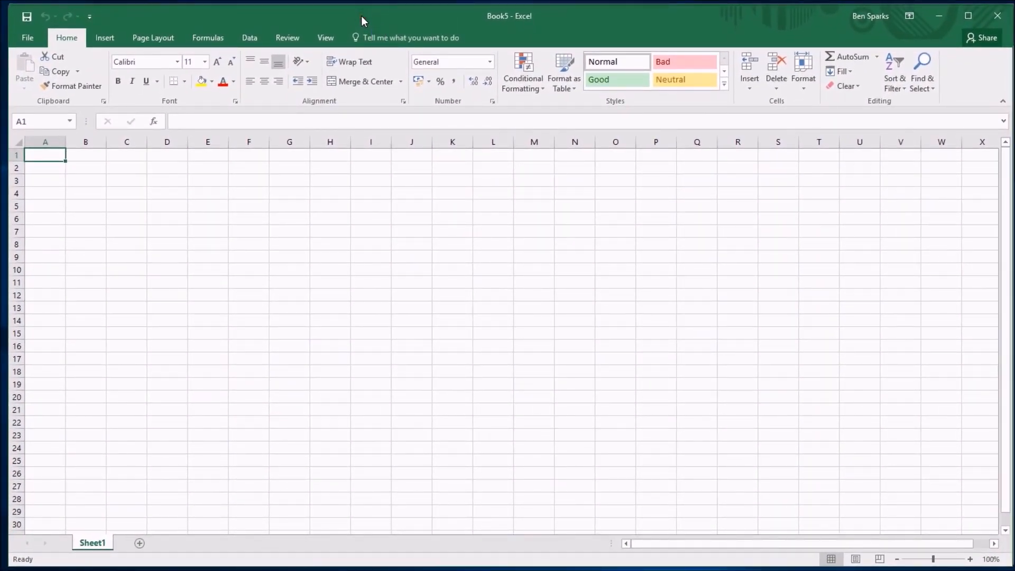
pyautogui.hotkey('ctrl', 'Tab')
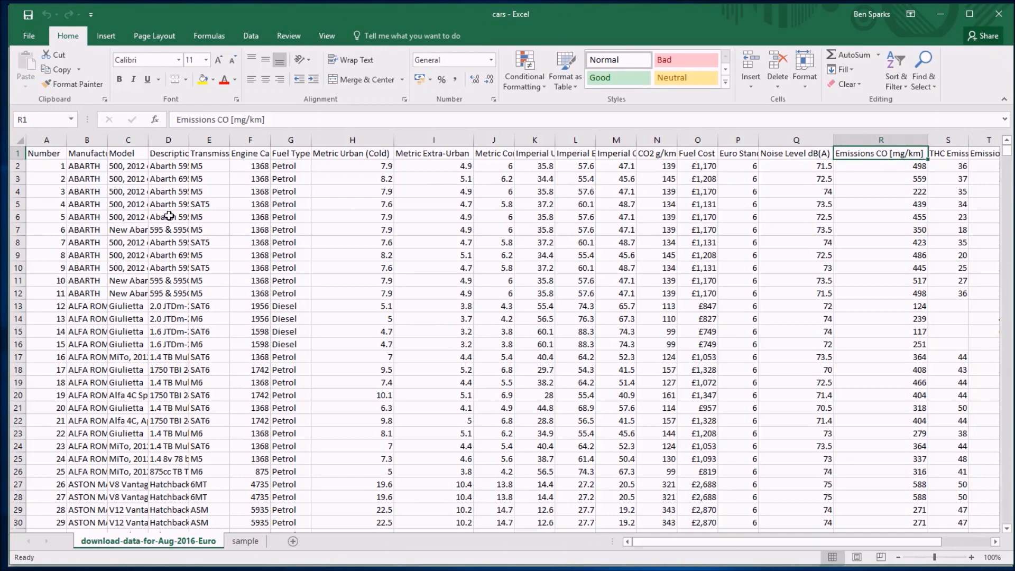
pyautogui.moveTo(89, 229); pyautogui.dragTo(91, 484)
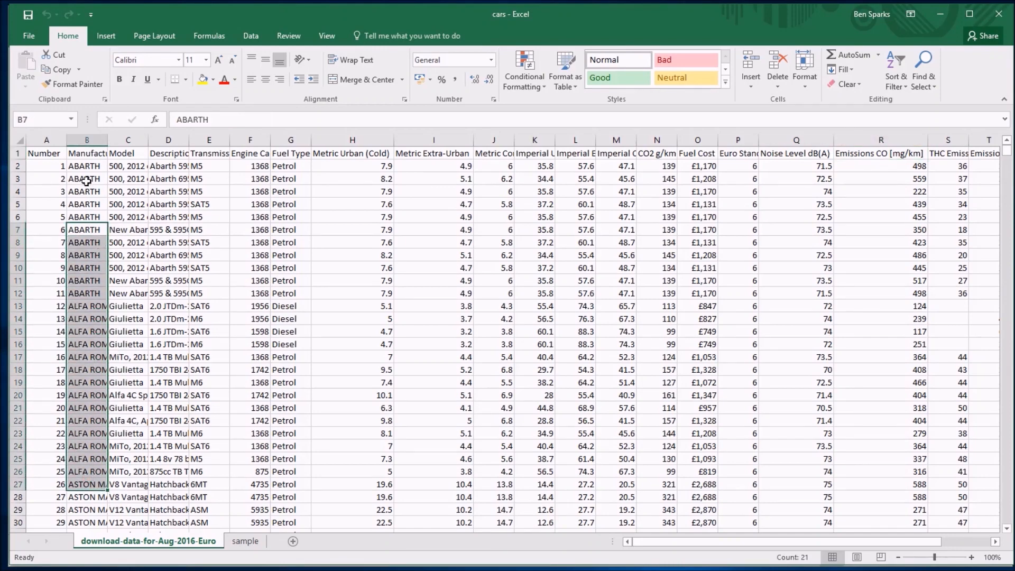
pyautogui.scroll(-20, 84, 266)
pyautogui.scroll(-14, 97, 333)
pyautogui.scroll(20, 90, 330)
pyautogui.moveTo(90, 166); pyautogui.dragTo(79, 463)
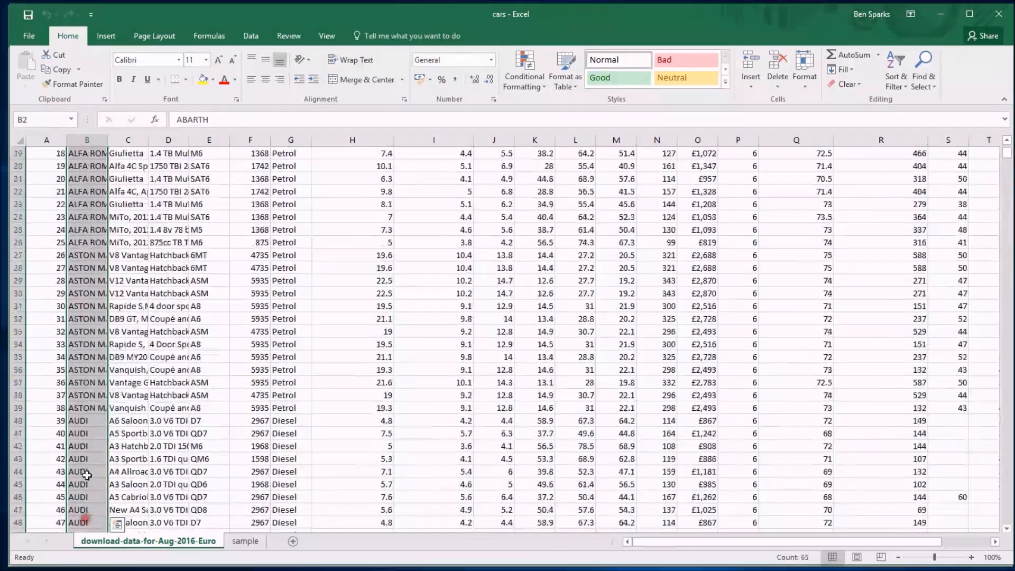
pyautogui.scroll(12, 87, 459)
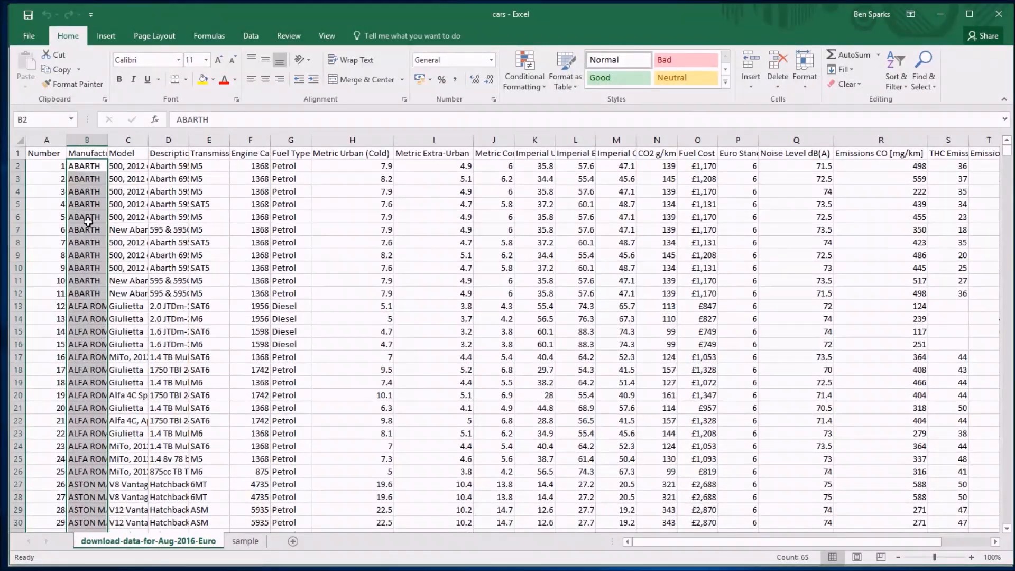
pyautogui.click(99, 153)
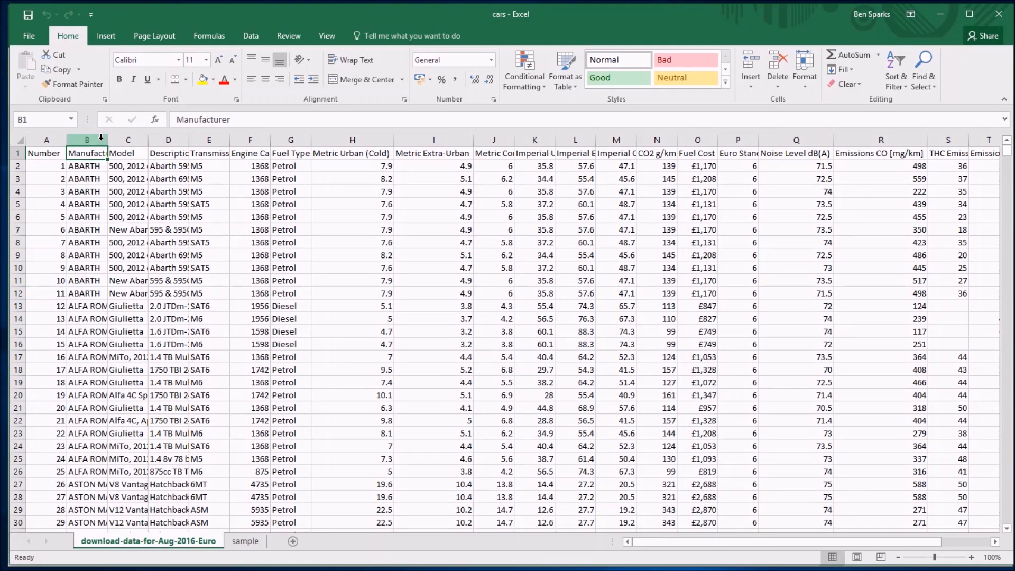
# Copy the entire Manufacturer column from the cars workbook and paste it into the new workbook at cell A1.
pyautogui.click(101, 137)
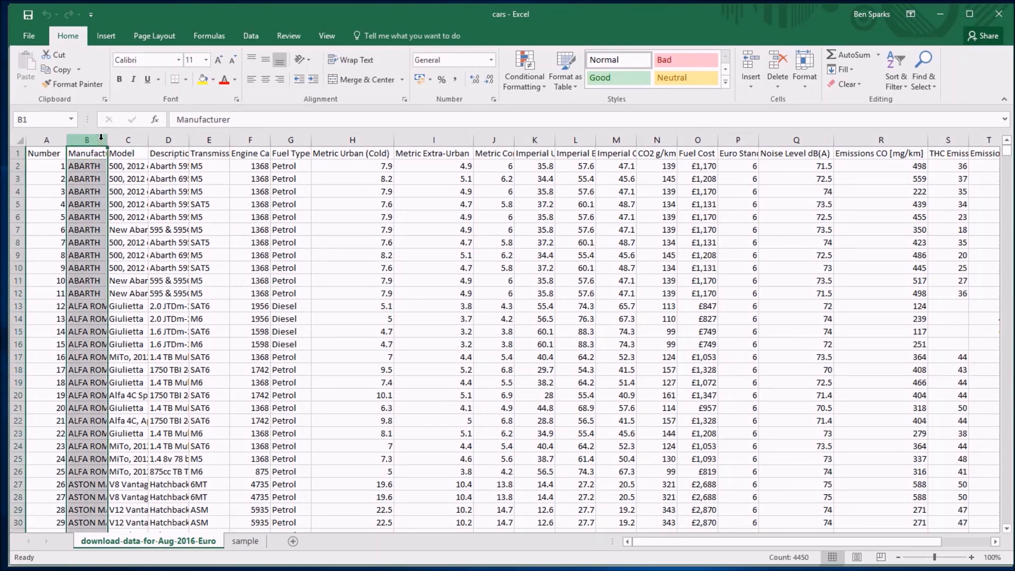
pyautogui.scroll(-20, 101, 300)
pyautogui.scroll(20, 101, 300)
pyautogui.rightClick(91, 270)
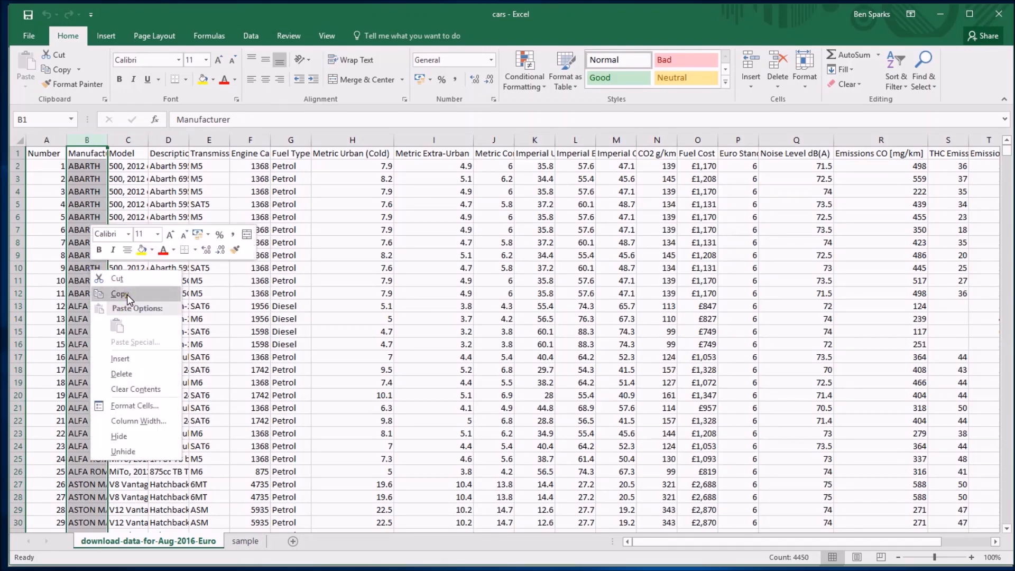
pyautogui.click(127, 293)
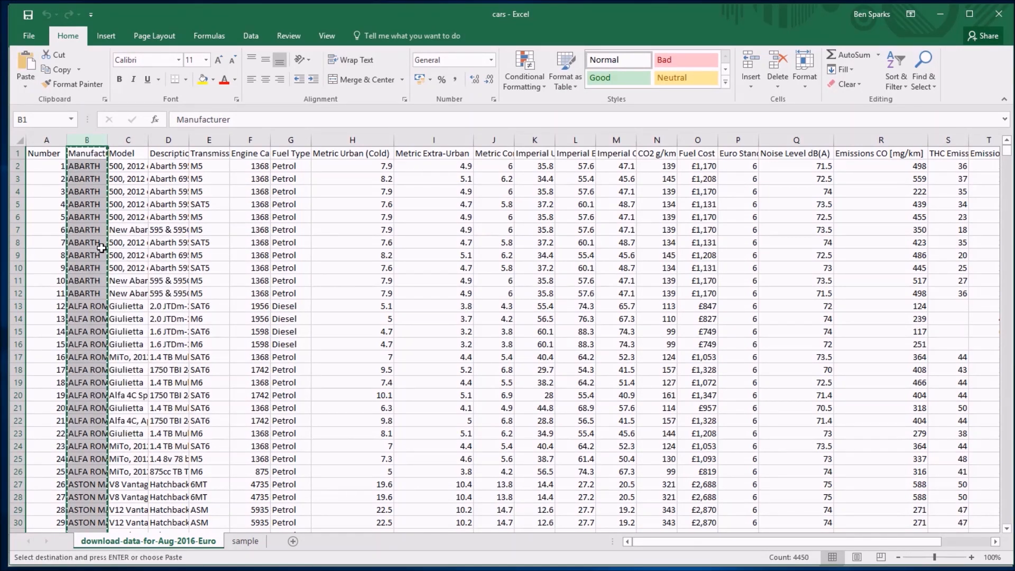
pyautogui.hotkey('ctrl', 'Tab')
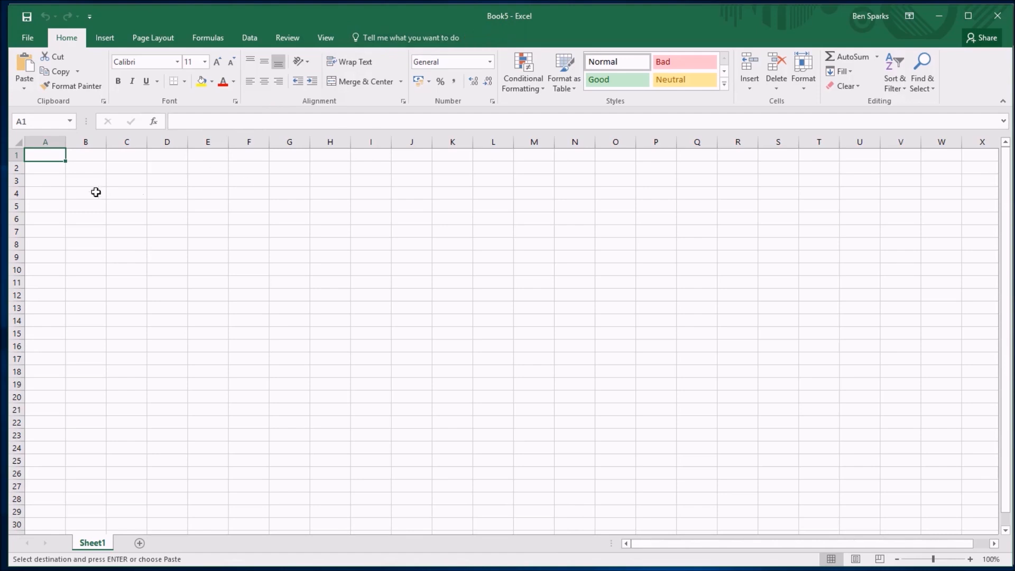
pyautogui.rightClick(51, 156)
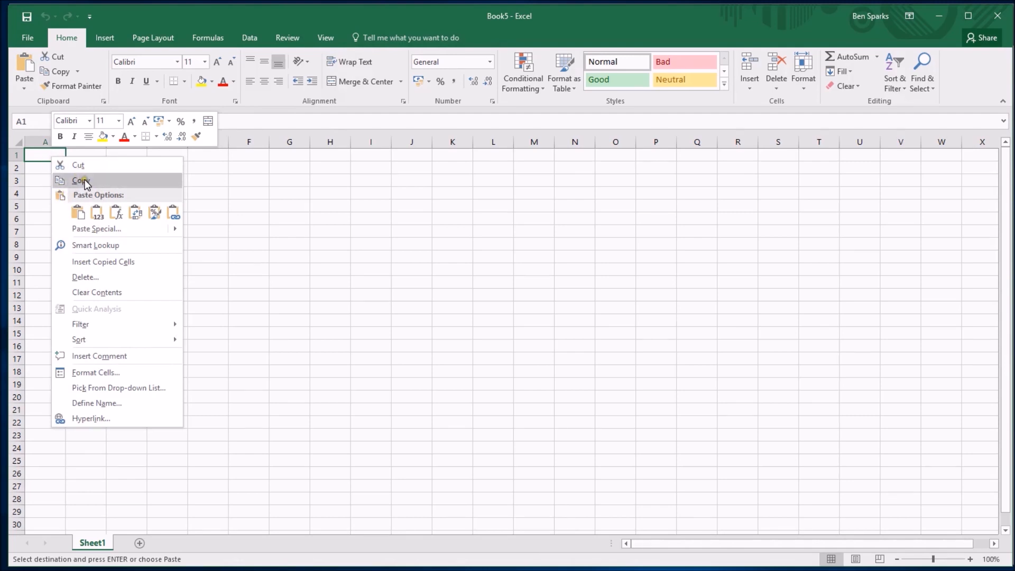
pyautogui.click(77, 212)
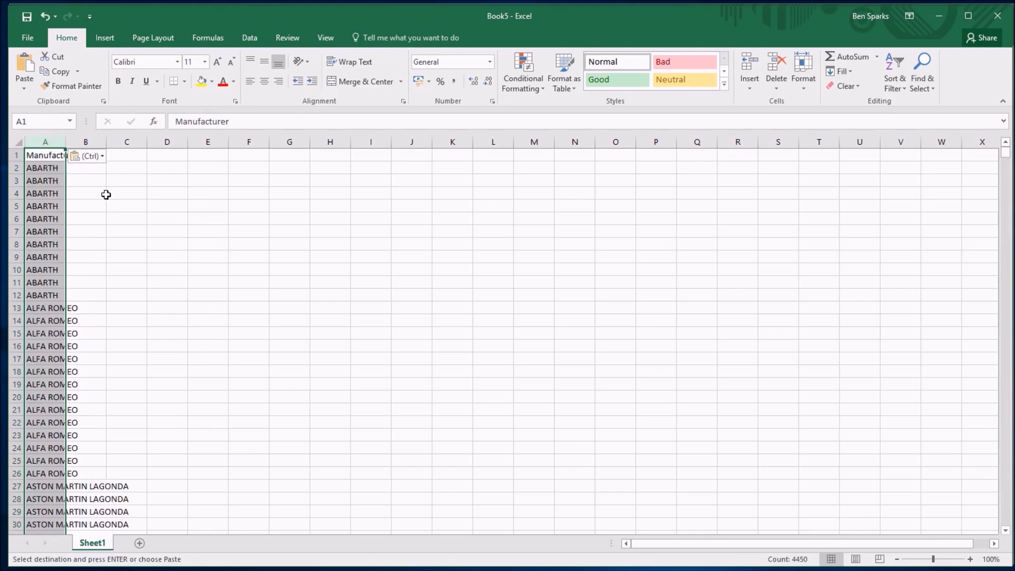
# Copy the entire Fuel Type column from the cars workbook and paste it into the new workbook at cell B1.
pyautogui.hotkey('ctrl', 'Tab')
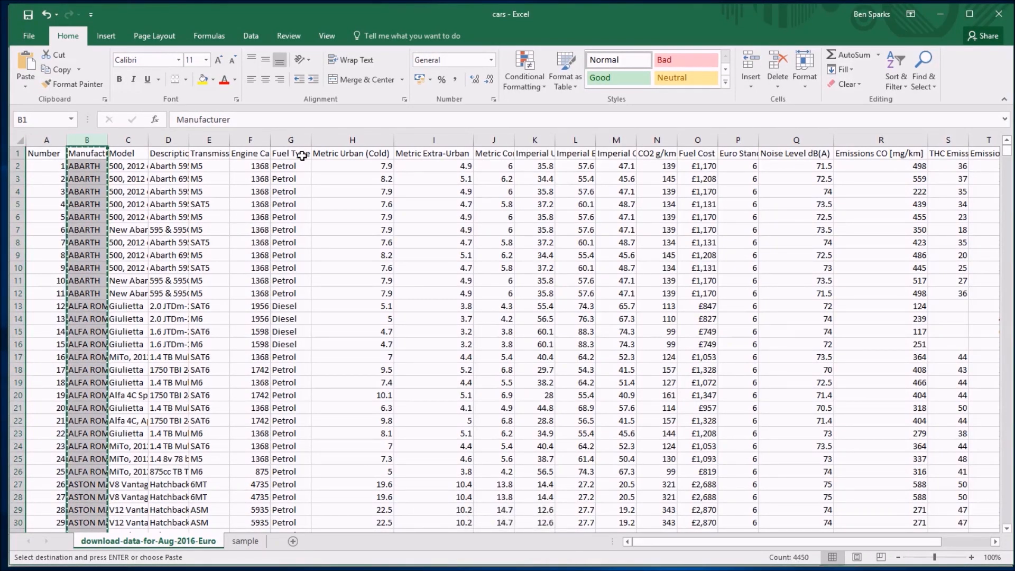
pyautogui.click(282, 138)
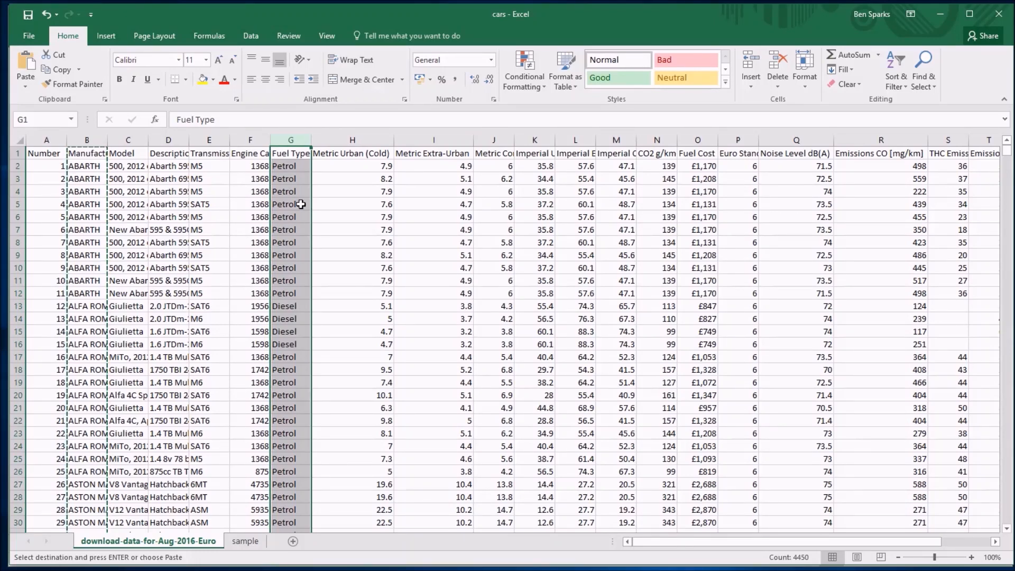
pyautogui.hotkey('ctrl', 'c')
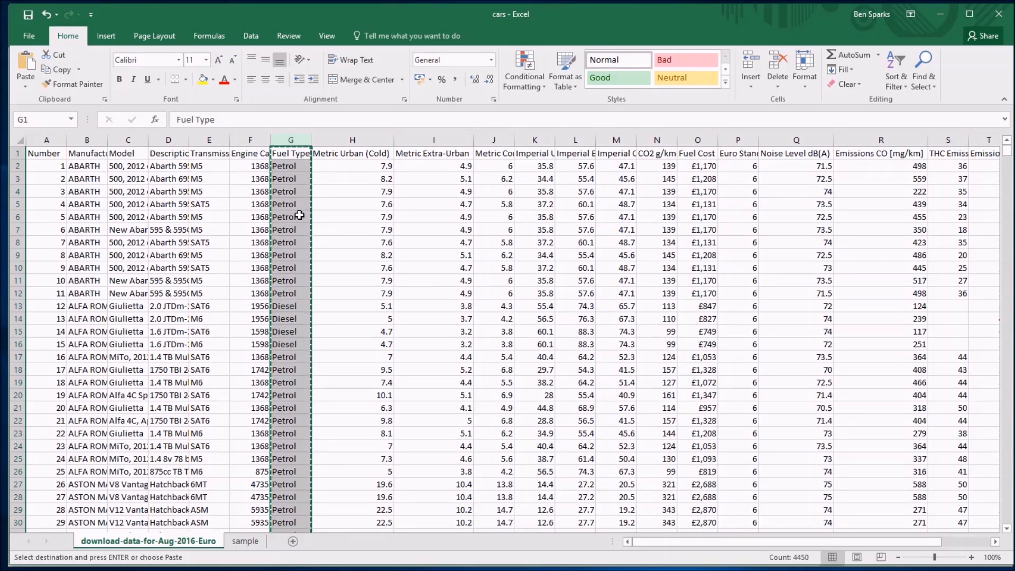
pyautogui.hotkey('ctrl', 'Tab')
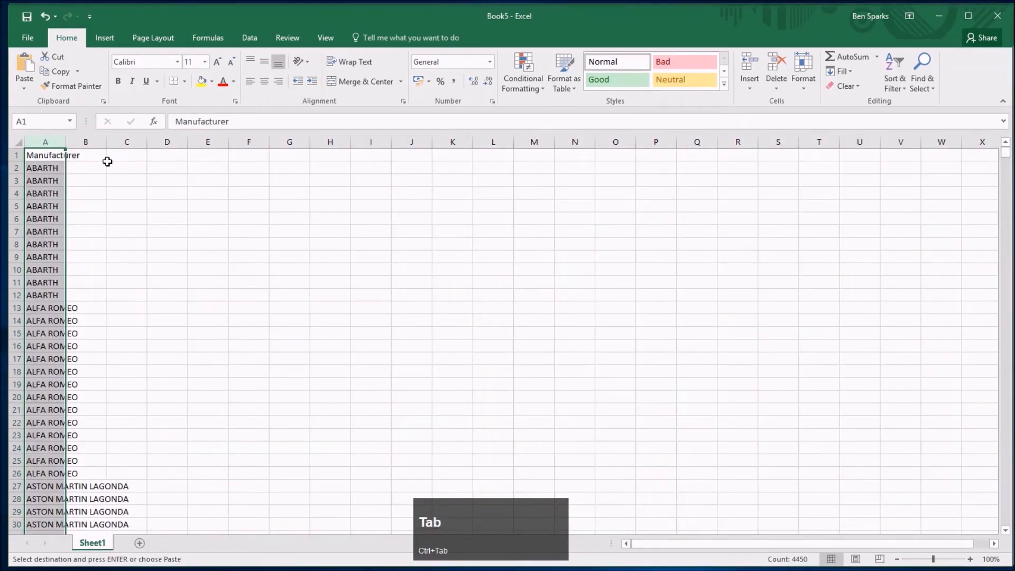
pyautogui.click(97, 159)
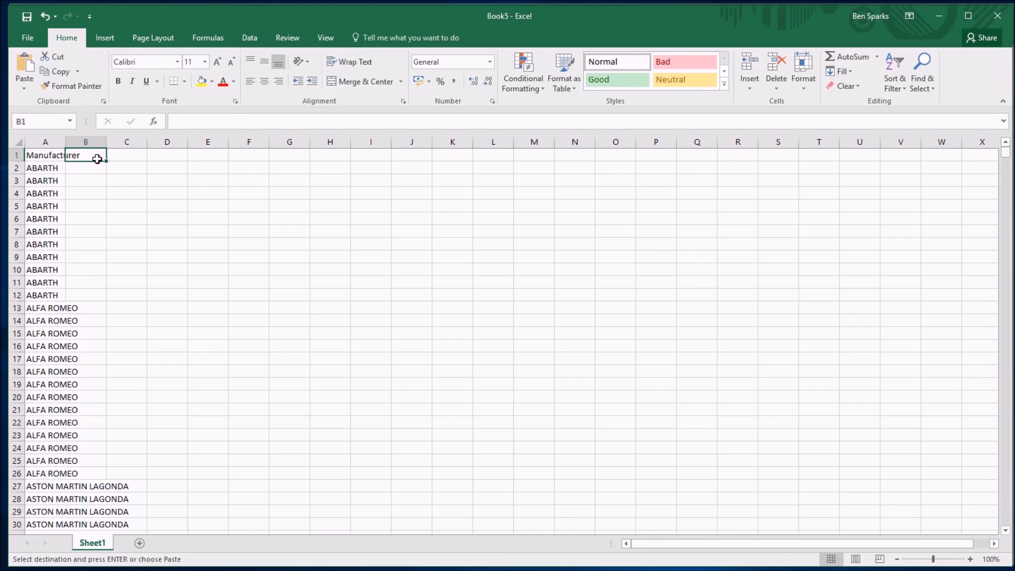
pyautogui.rightClick(97, 159)
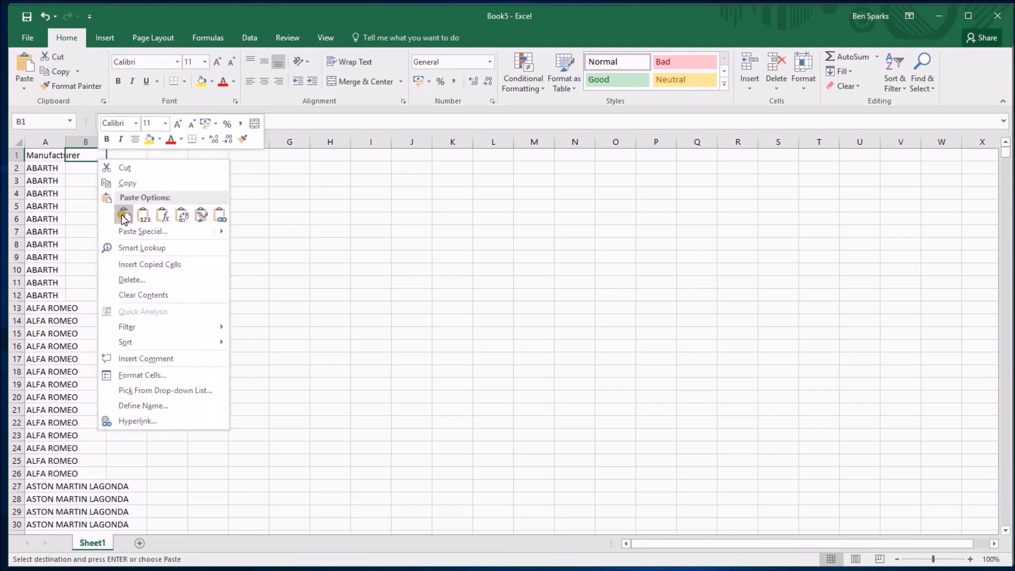
pyautogui.click(91, 151)
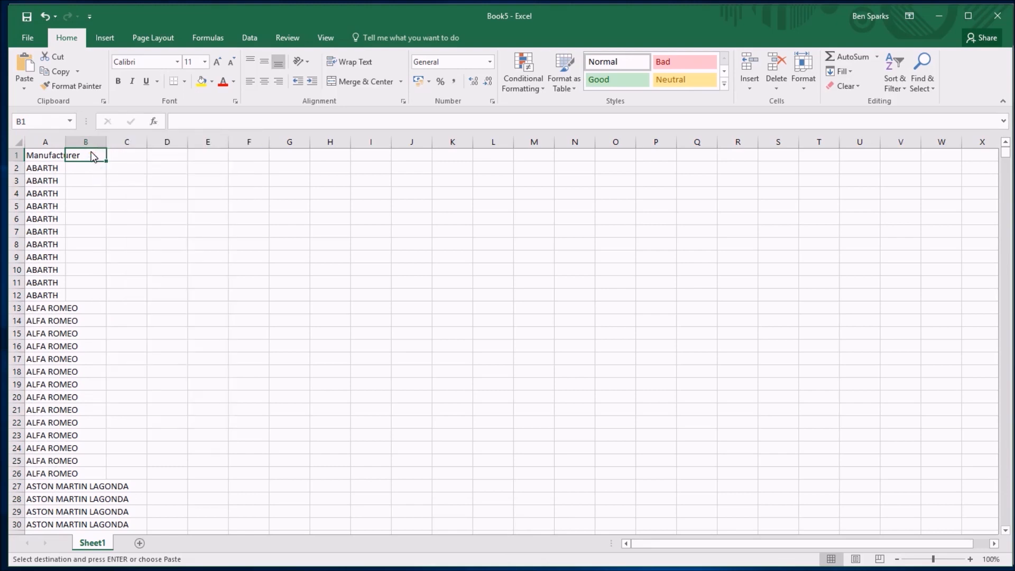
pyautogui.hotkey('ctrl', 'v')
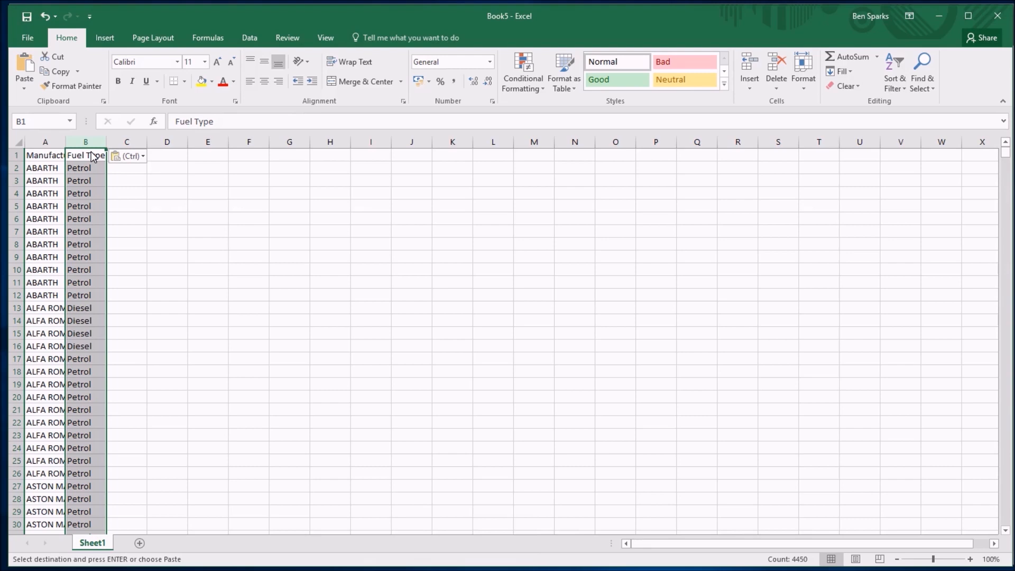
# Copy the Noise Level dB(A) and Emissions CO [mg/km] columns together from the cars workbook into the new workbook at cell C1.
pyautogui.hotkey('ctrl', 'Tab')
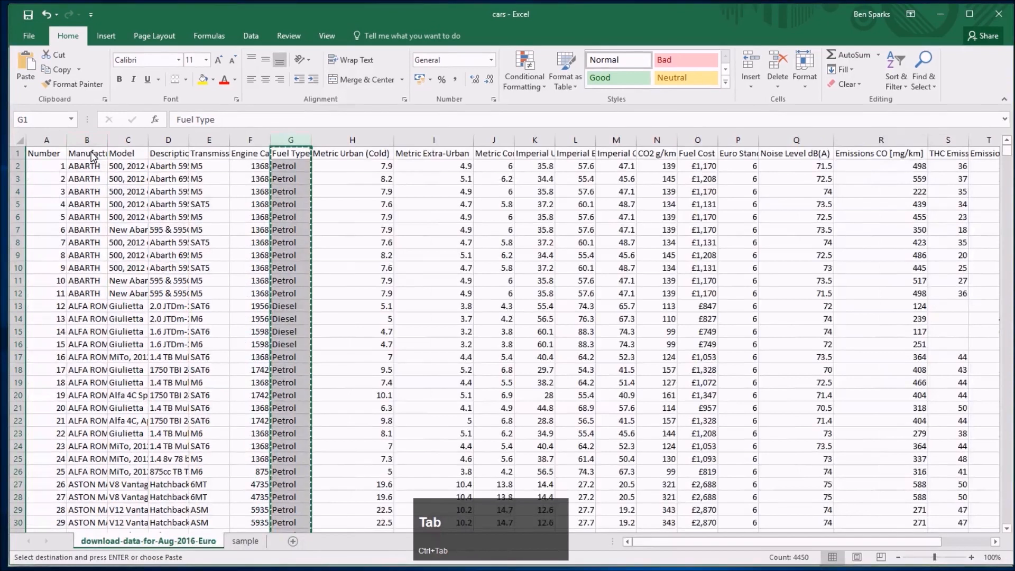
pyautogui.click(796, 153)
pyautogui.click(893, 154)
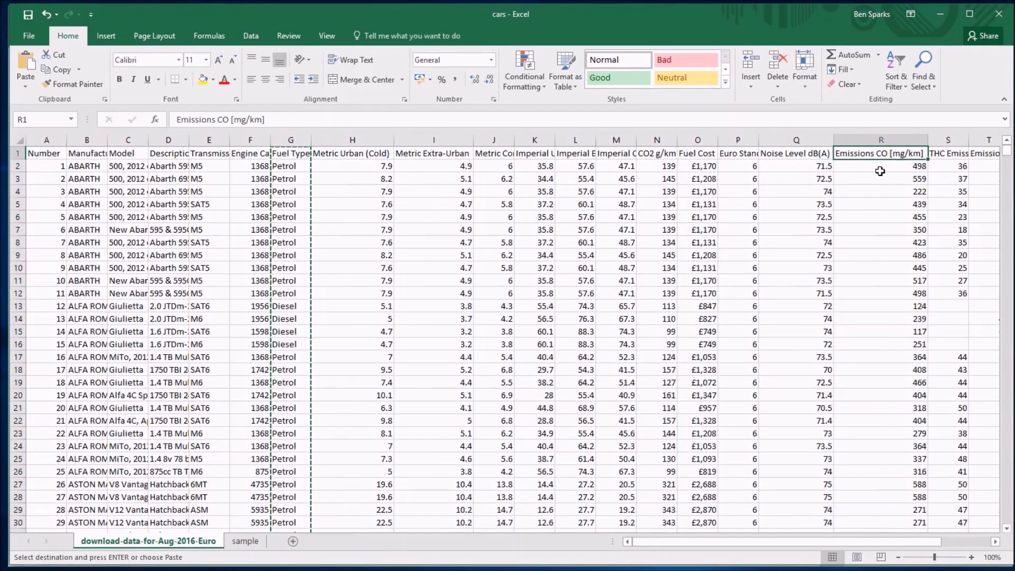
pyautogui.click(796, 140)
pyautogui.moveTo(803, 140); pyautogui.dragTo(867, 273)
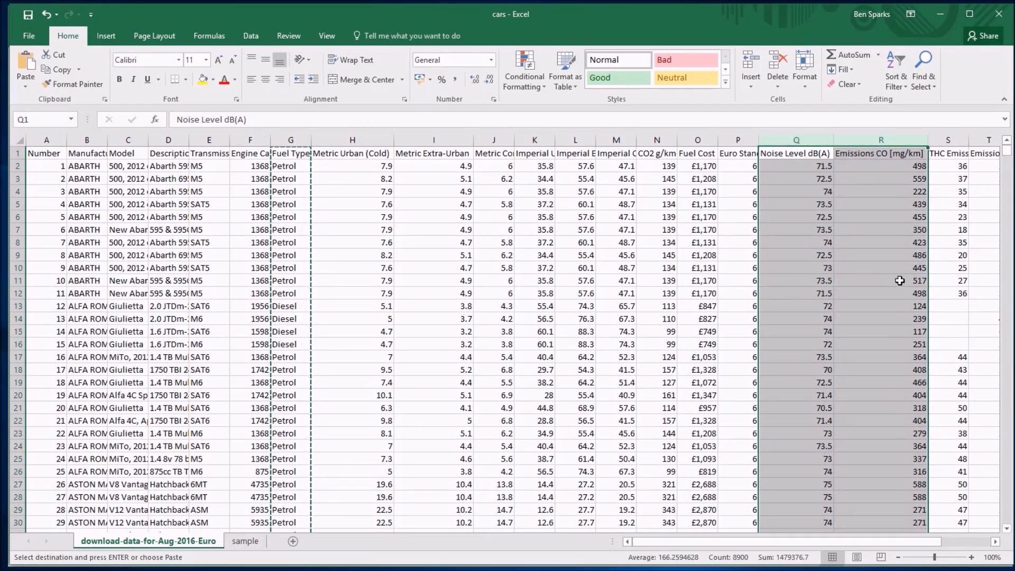
pyautogui.hotkey('ctrl', 'c')
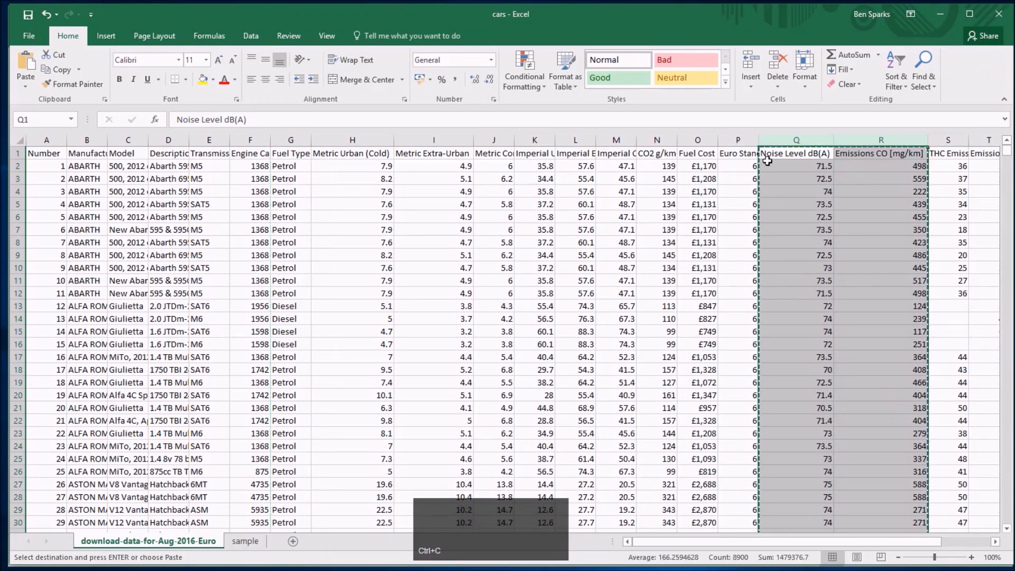
pyautogui.hotkey('ctrl', 'Tab')
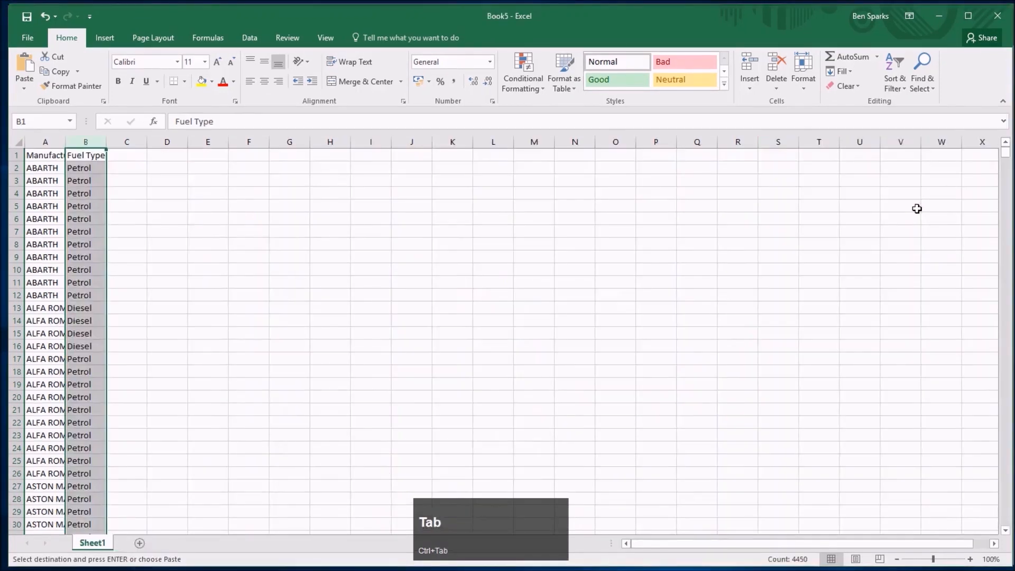
pyautogui.click(126, 153)
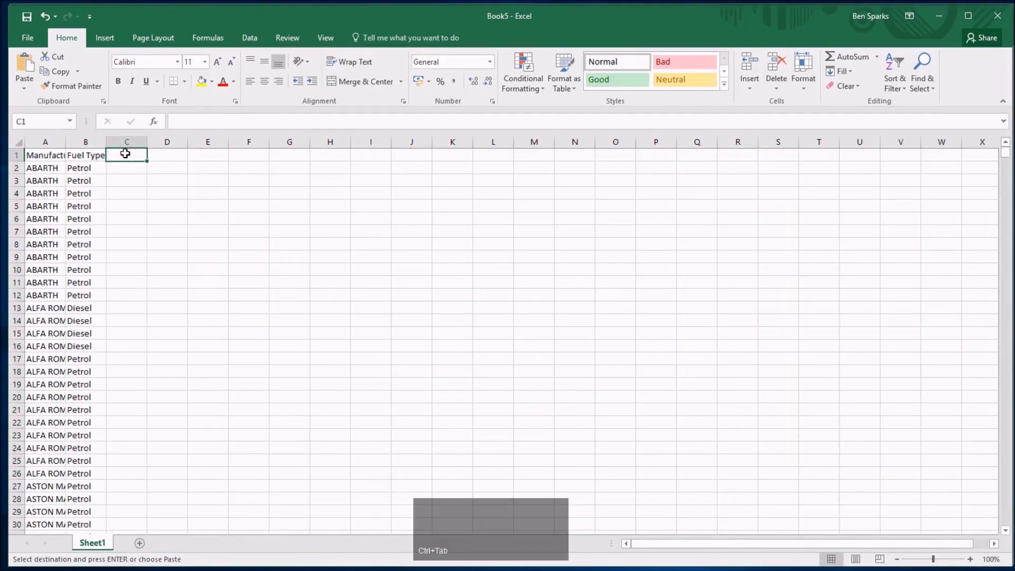
pyautogui.hotkey('ctrl', 'v')
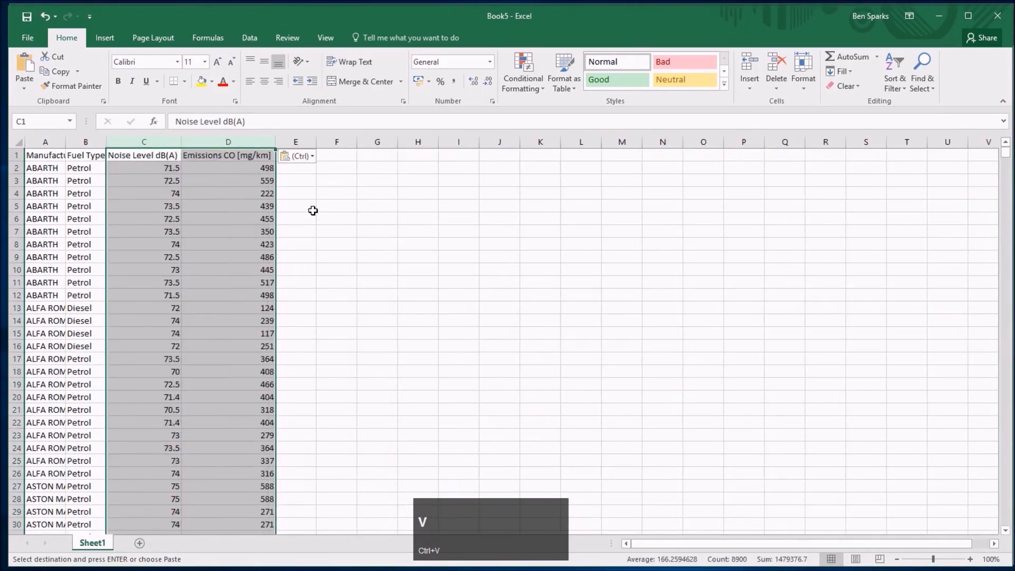
pyautogui.click(313, 210)
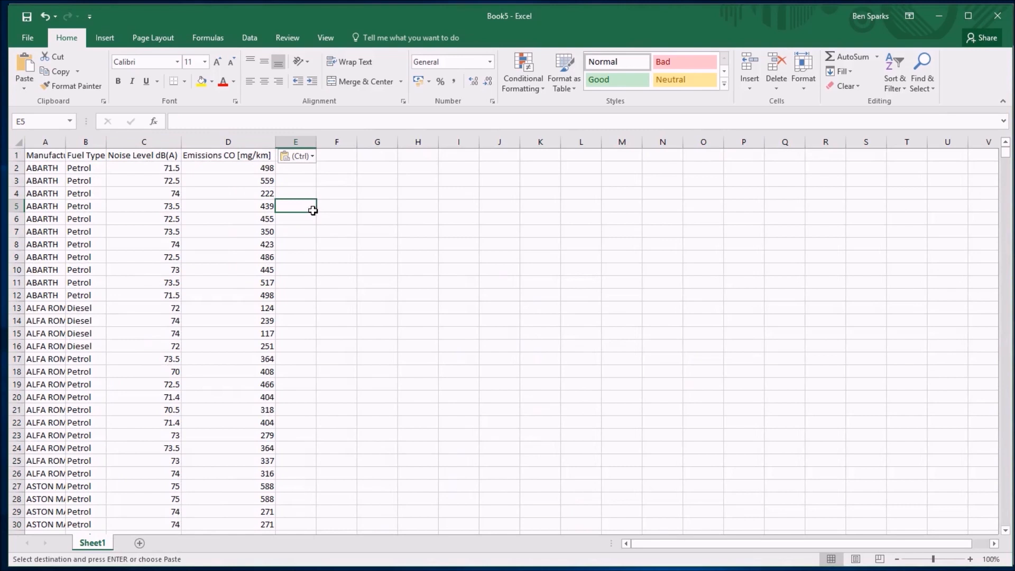